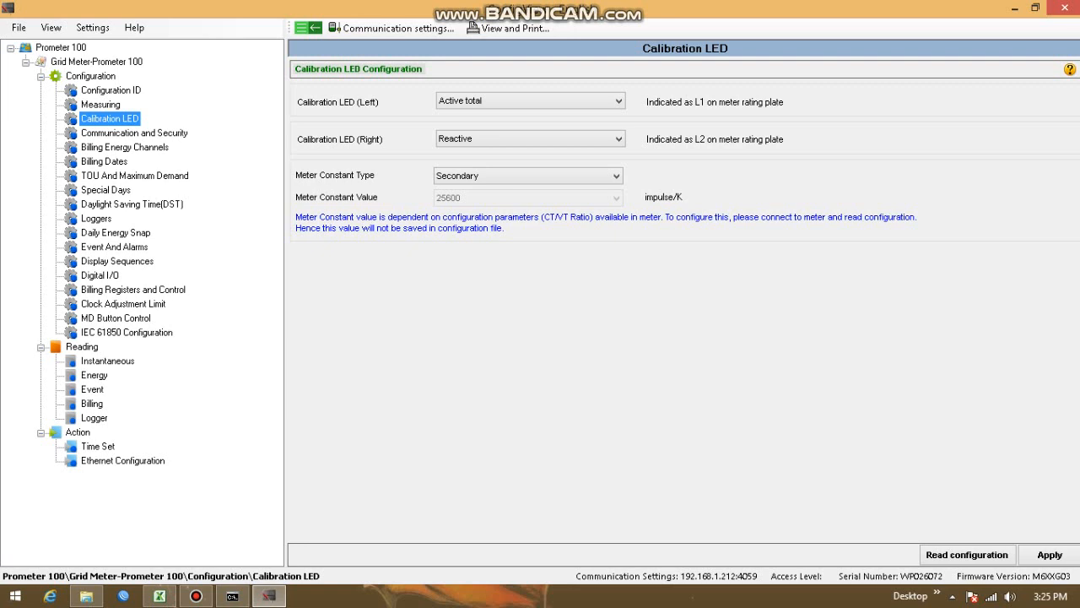
Step: Review the options for the left calibration LED and keep Active total selected
click(617, 101)
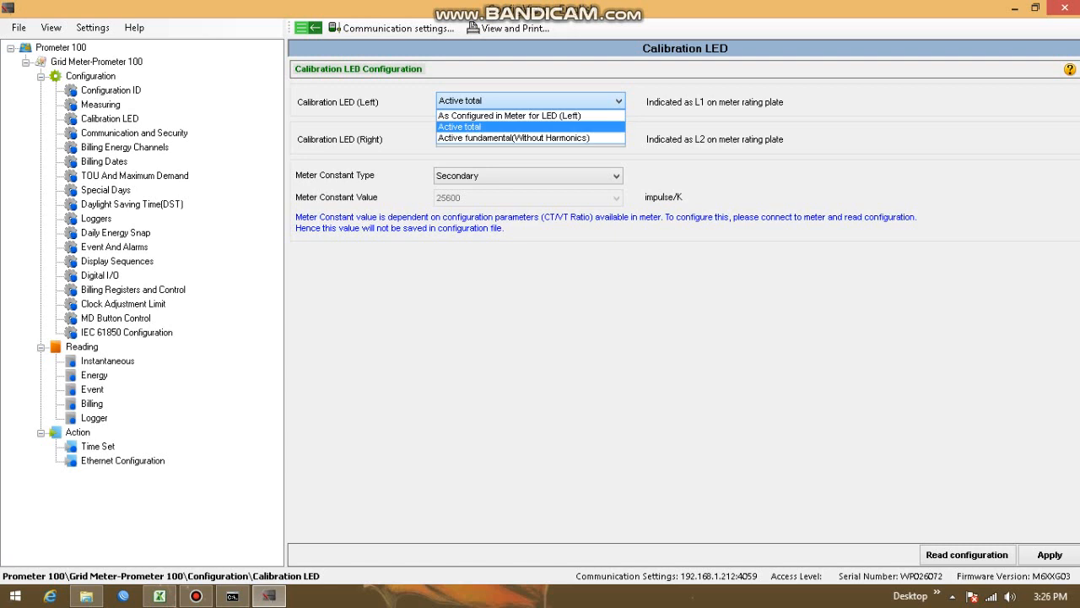
click(507, 127)
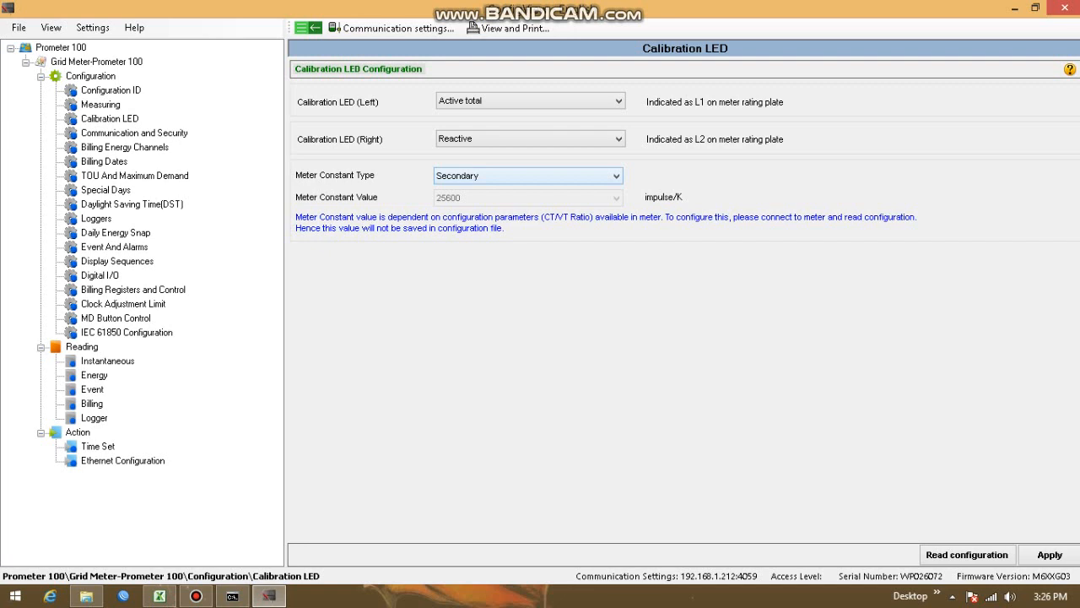
Step: Set the meter constant type to Primary and try the meter constant values 128 and 96
click(617, 176)
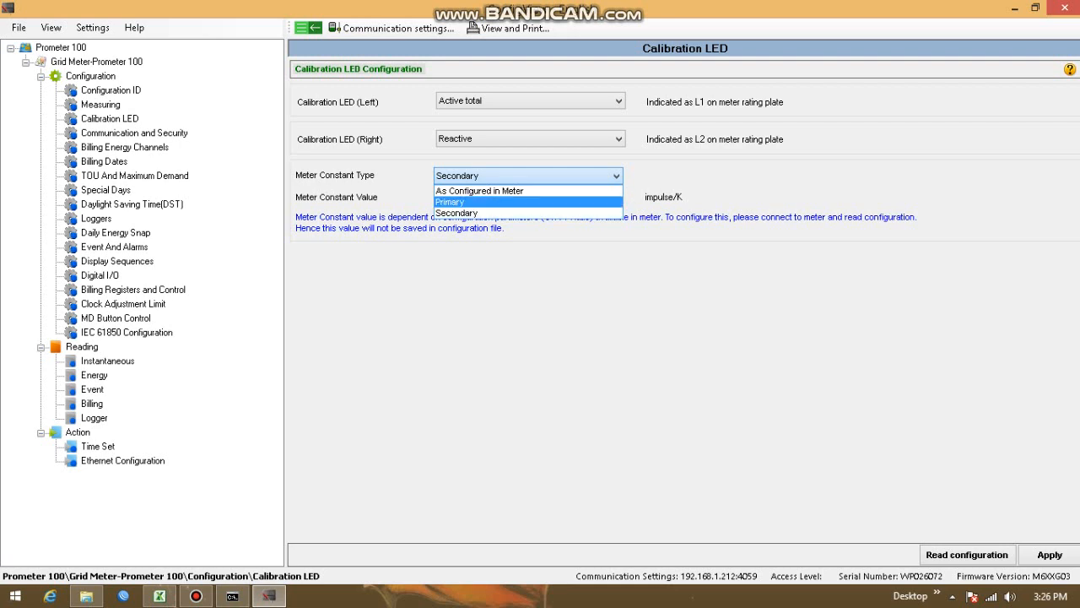
click(498, 203)
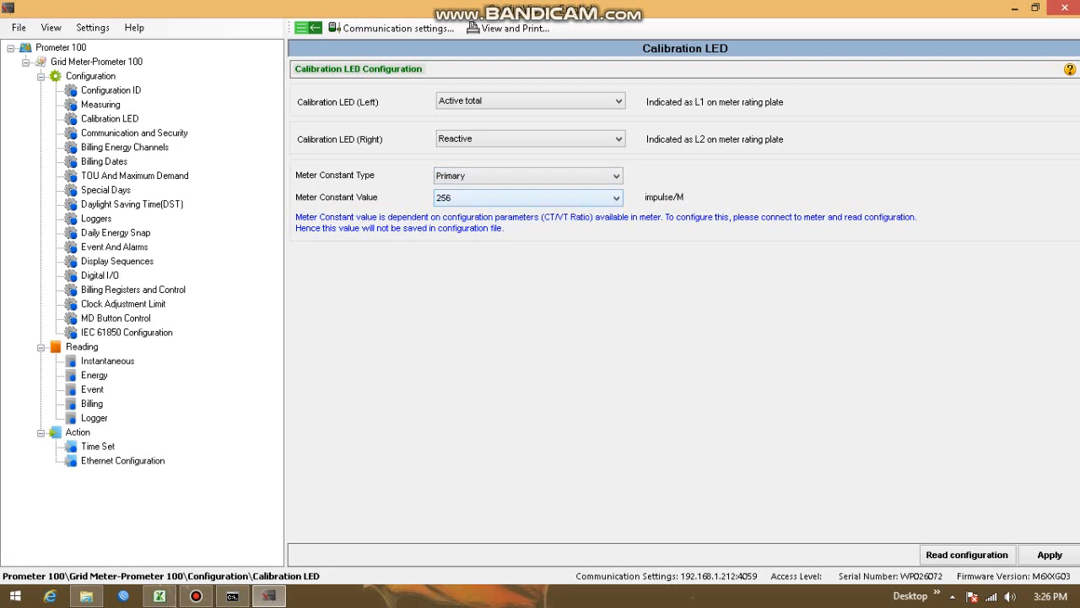
click(498, 198)
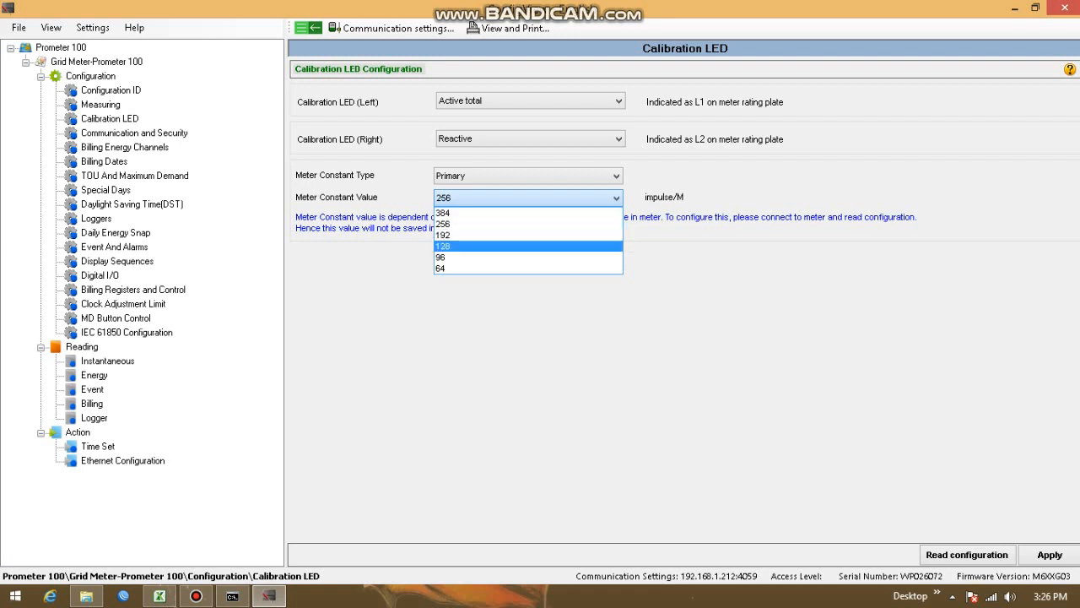
key(Return)
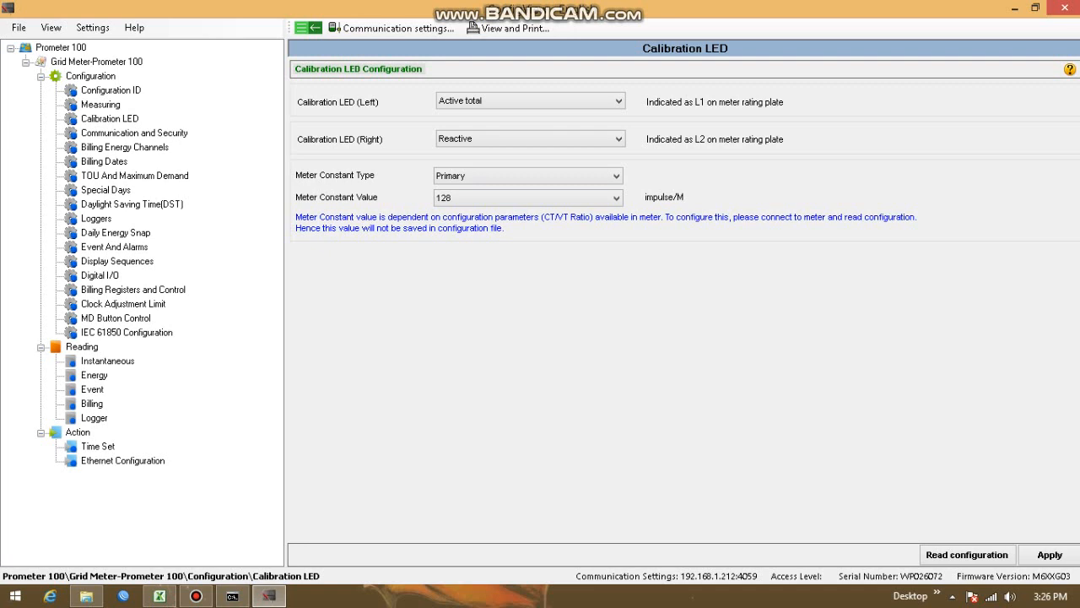
click(616, 199)
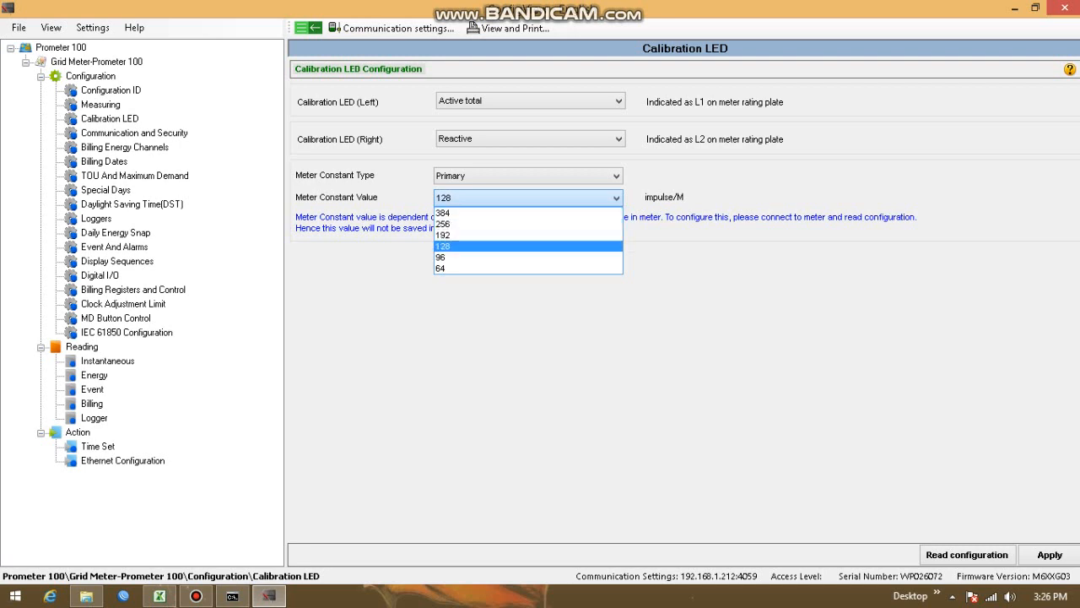
key(Return)
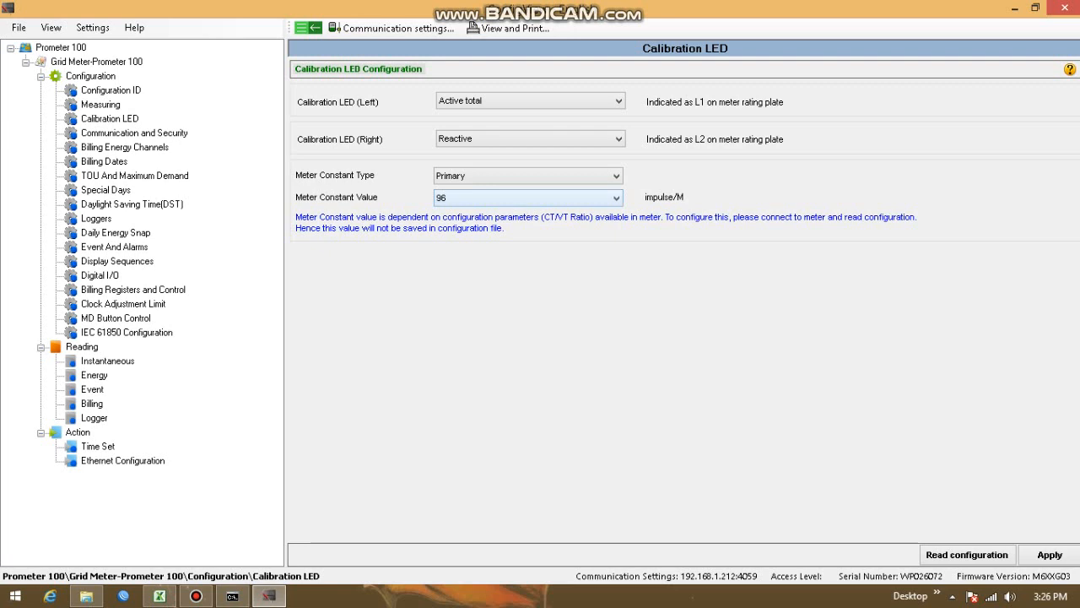
Step: Return the meter constant type to Secondary
click(615, 176)
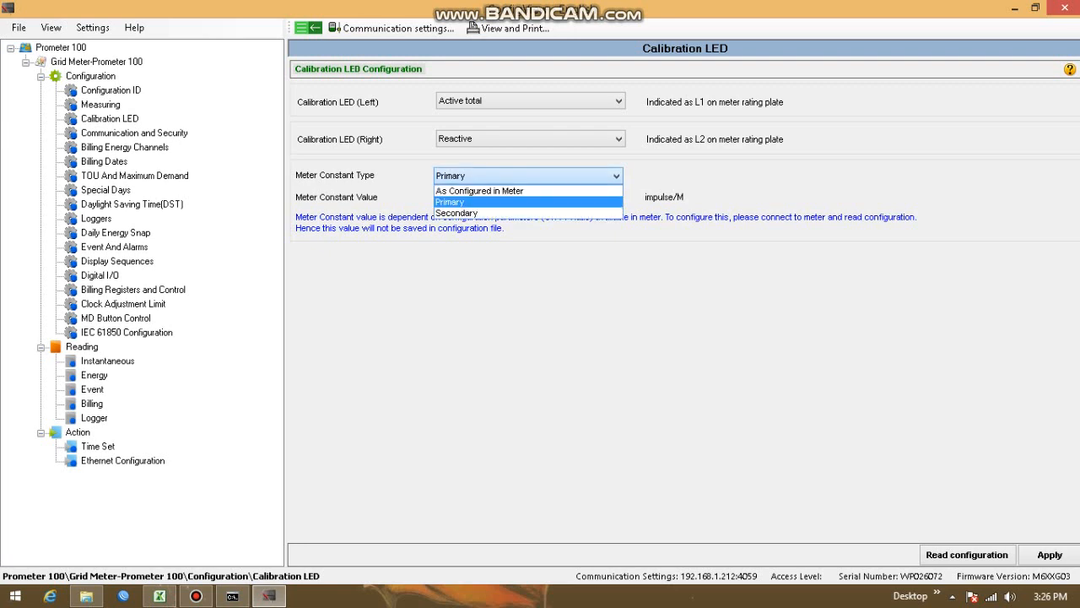
key(Down)
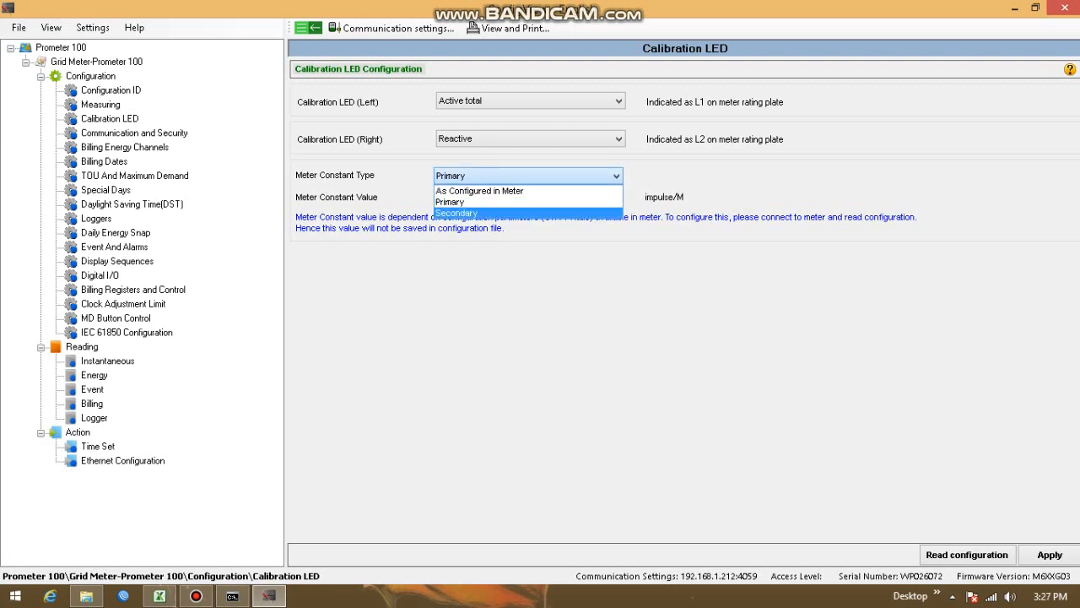
key(Return)
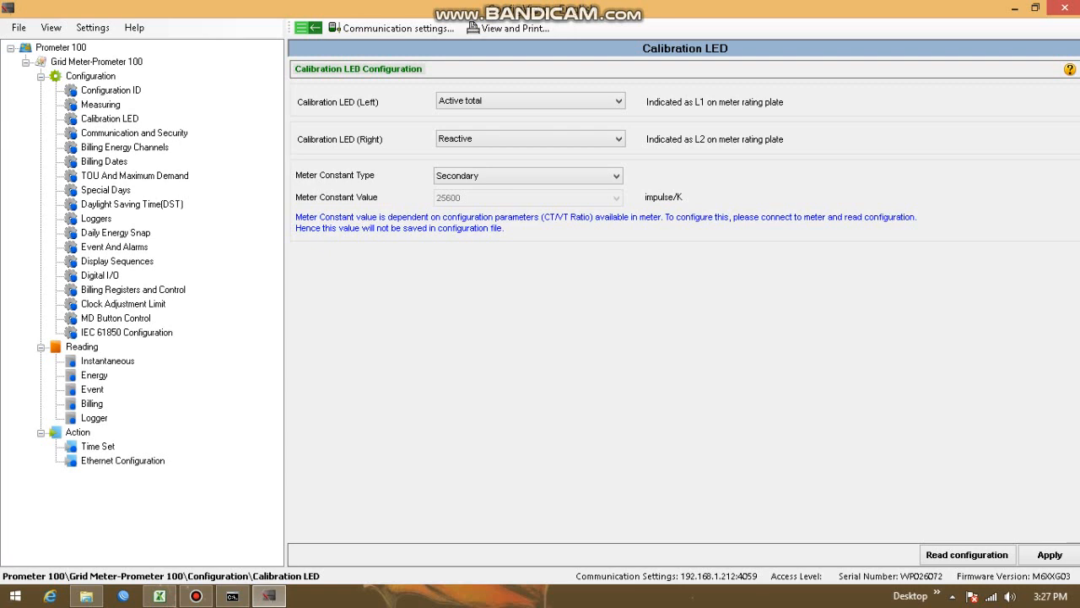
Step: Open the Communication and Security configuration and choose 9600 as the optical port's baud rate
click(134, 133)
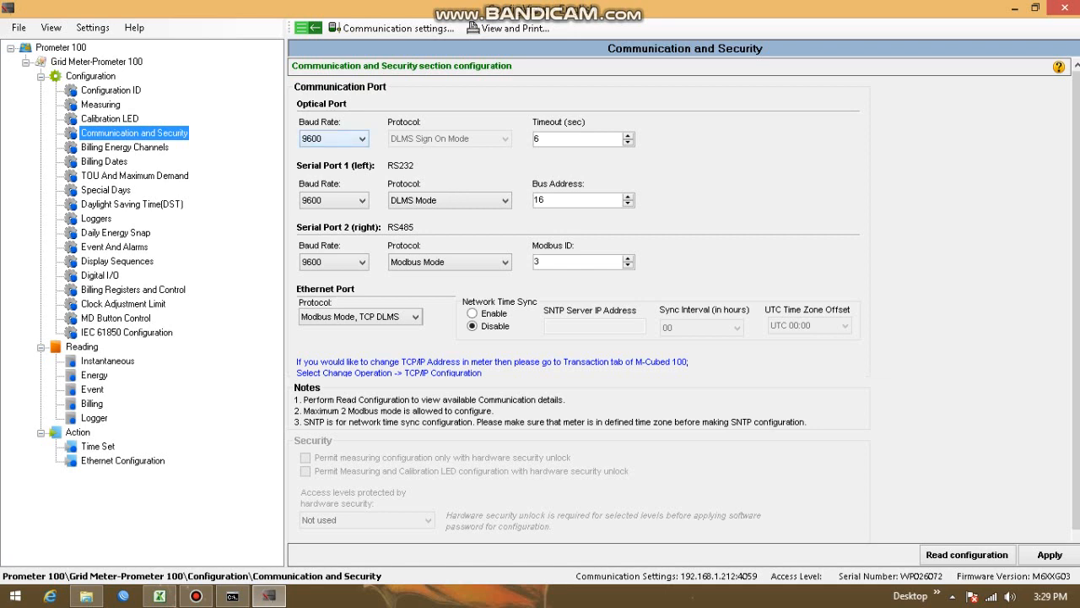
click(361, 139)
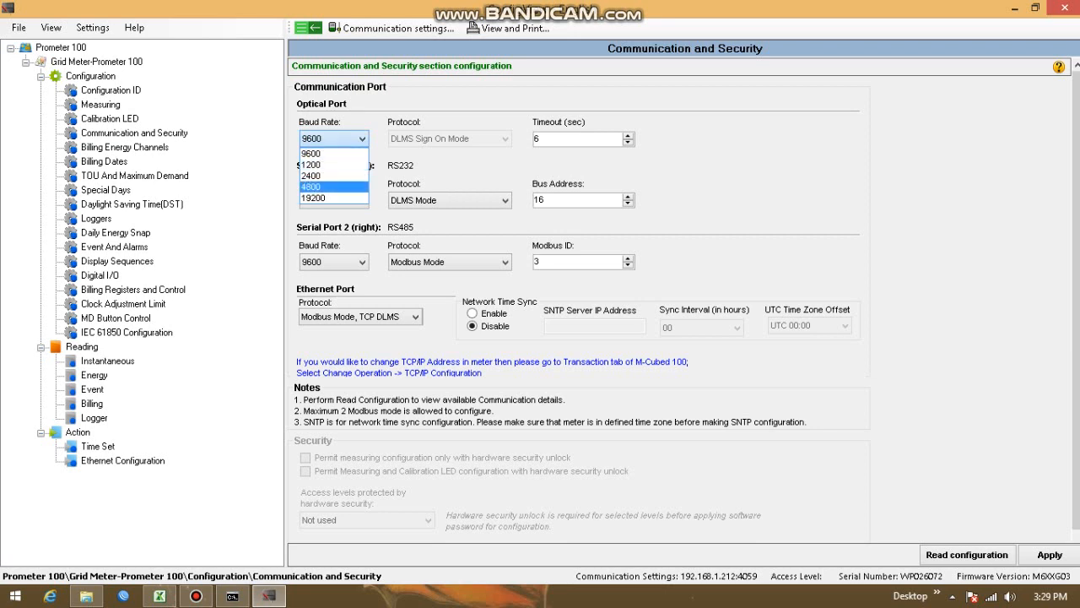
click(320, 152)
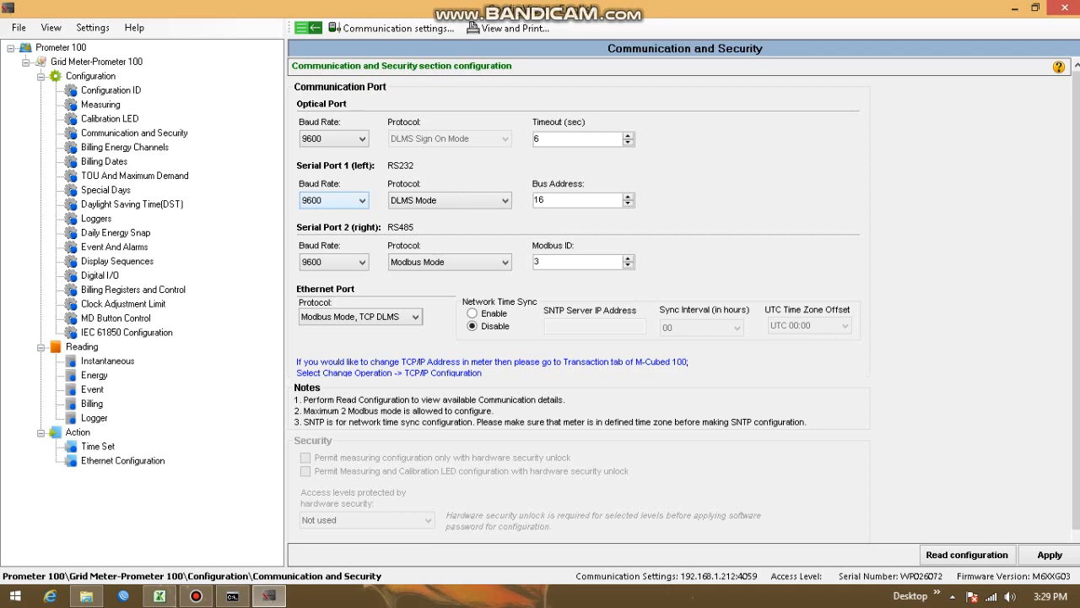
Step: Choose 9600 as the baud rate of serial port 1 and review its protocol options, keeping DLMS Mode
click(361, 201)
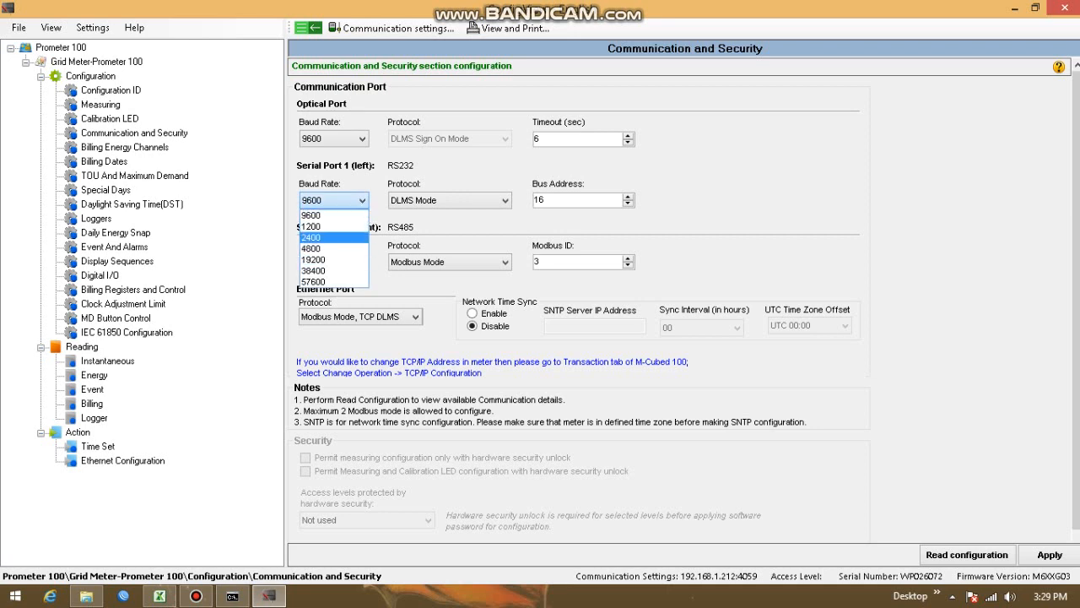
click(337, 216)
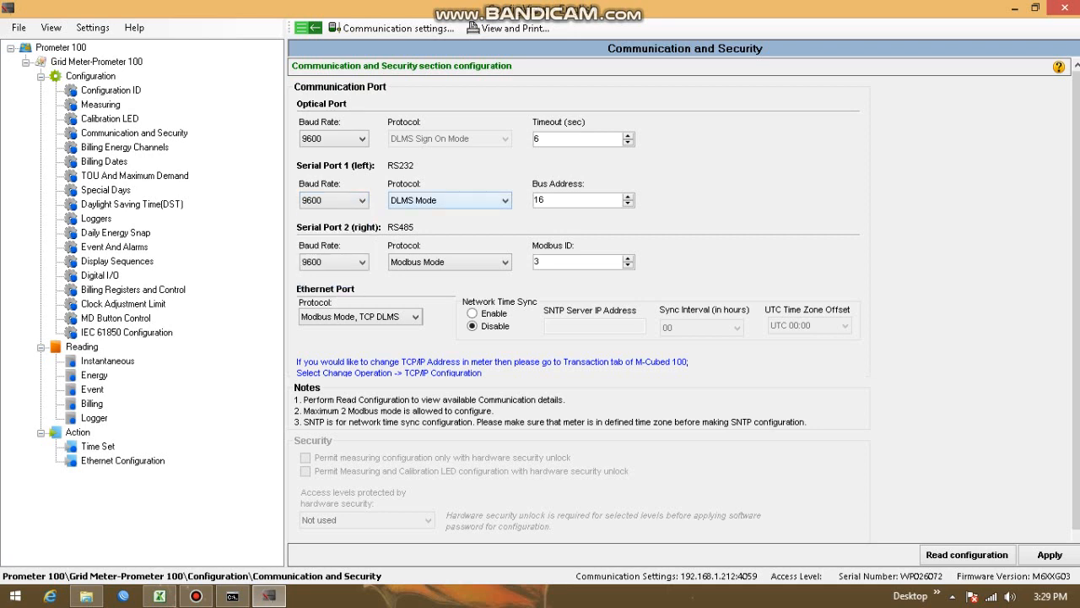
click(505, 200)
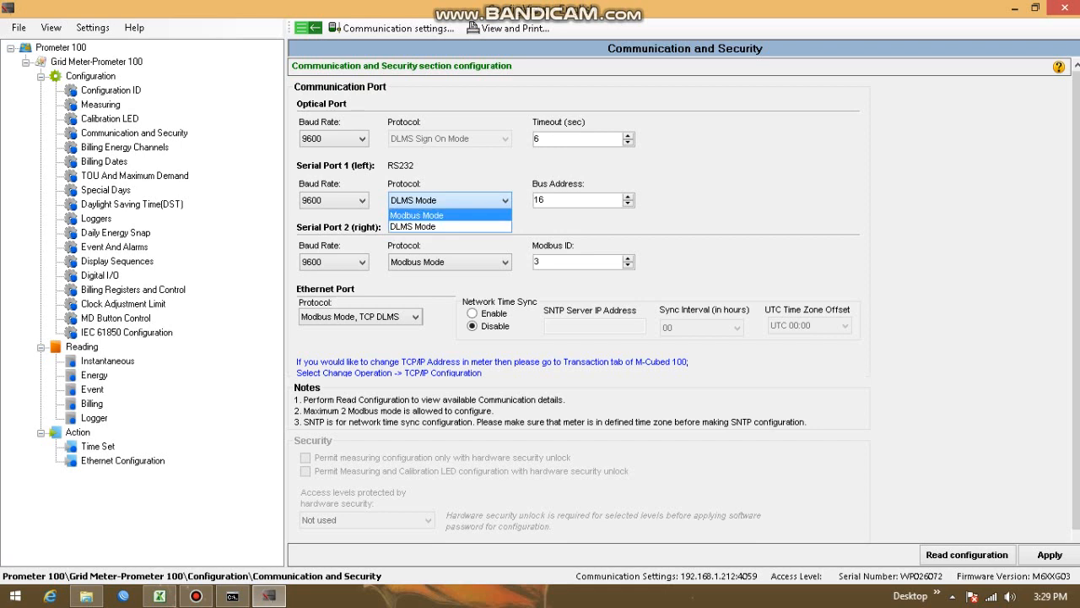
key(Escape)
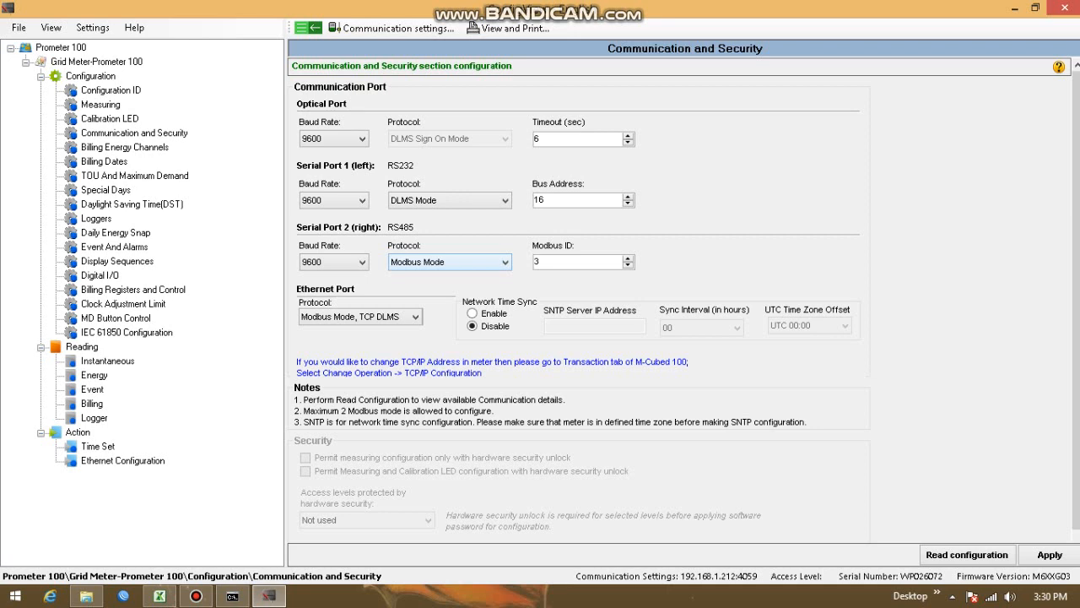
Step: Try DLMS Mode on serial port 2, return its protocol to Modbus Mode and set the Modbus ID to 3
click(504, 262)
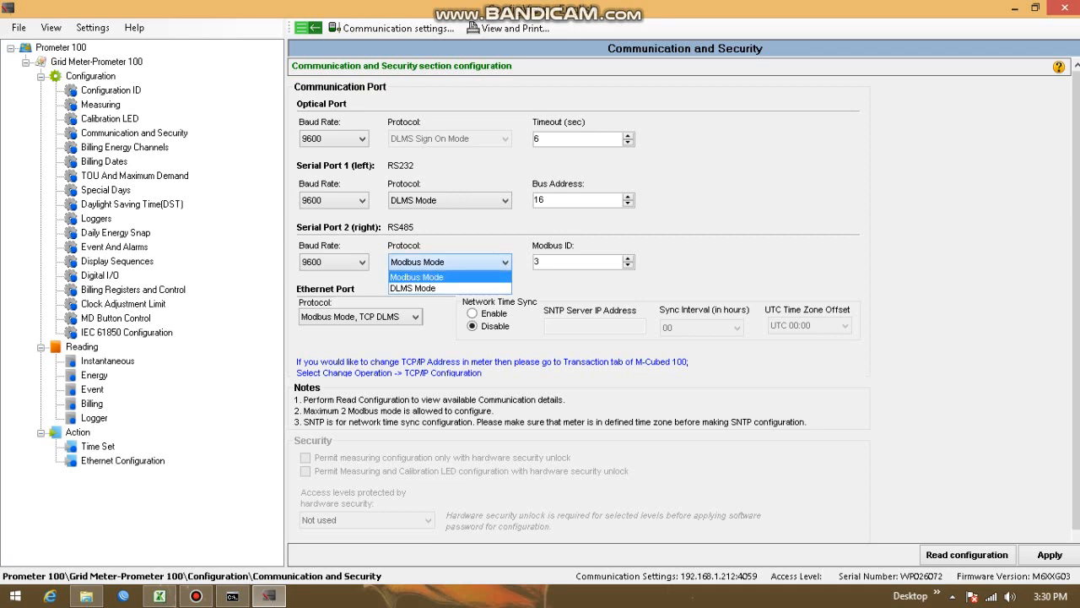
click(450, 289)
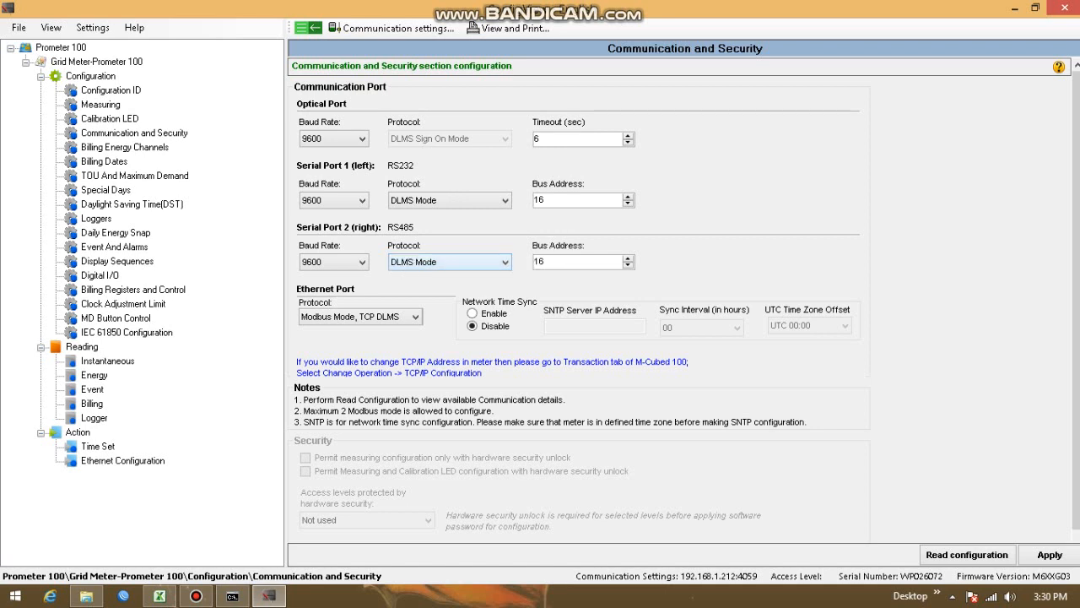
click(504, 262)
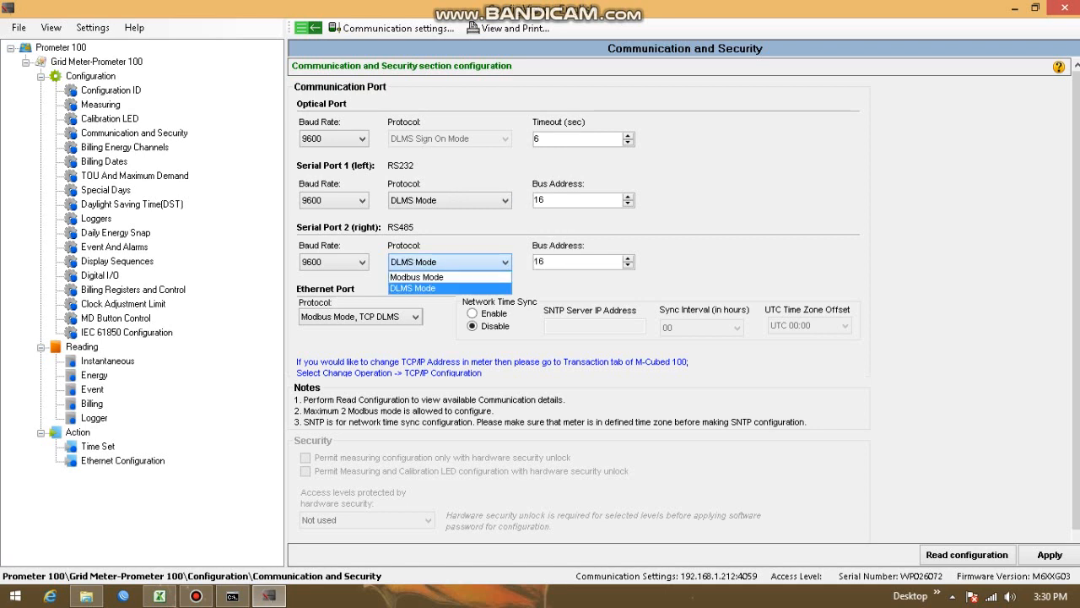
click(450, 276)
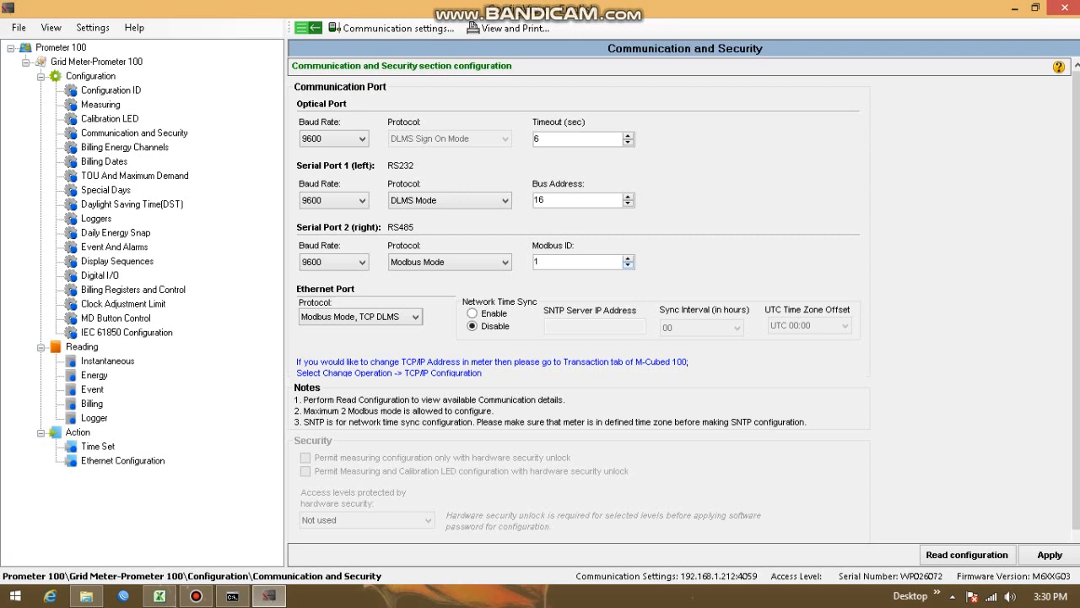
key(BackSpace)
text(2)
Step: Enable network time sync on the Ethernet port with 192.168.1.100 as the SNTP server IP address
click(472, 313)
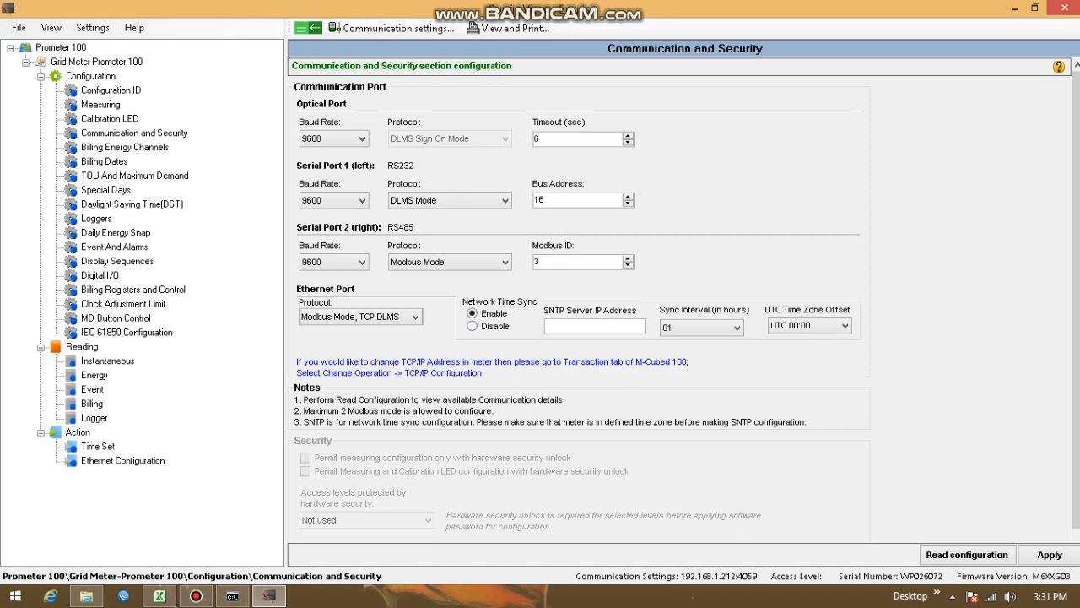
click(594, 326)
text(192.15)
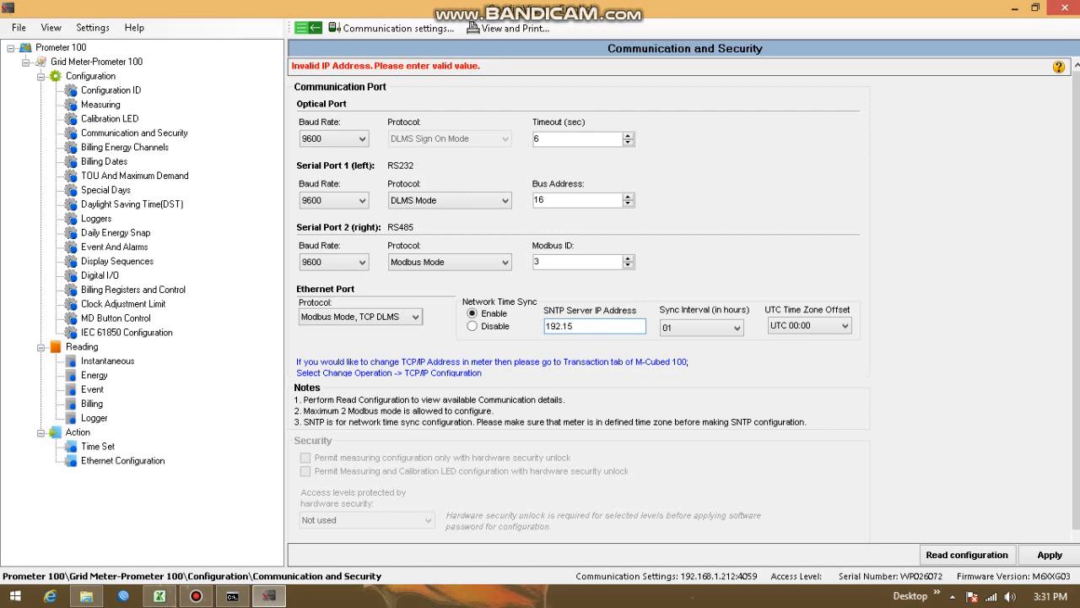
key(BackSpace)
text(68.1.100)
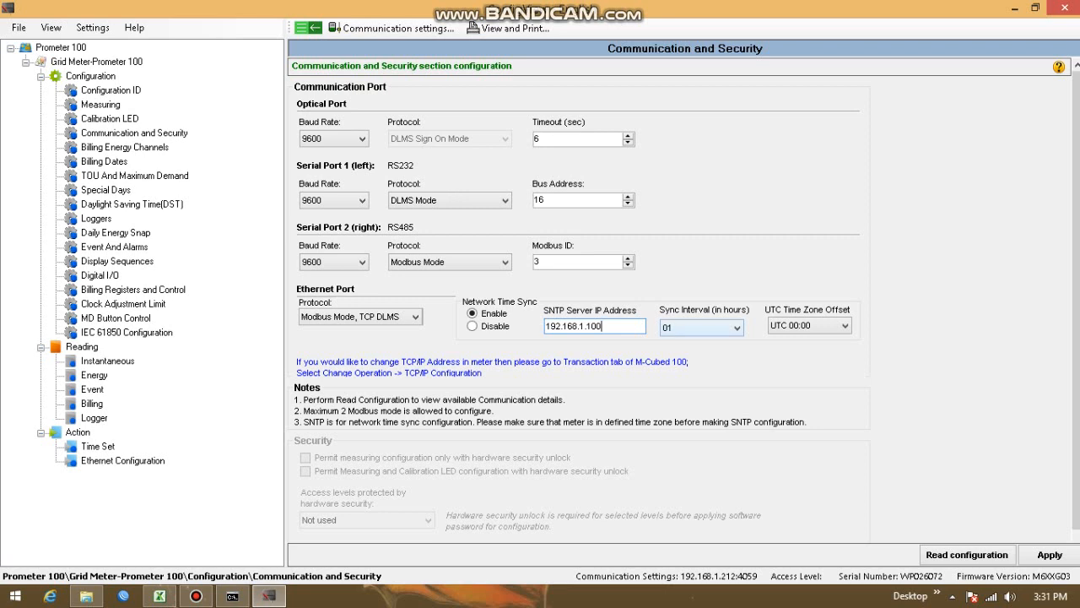
Step: Try 01 as the network time sync interval in hours and change it to 07
click(736, 327)
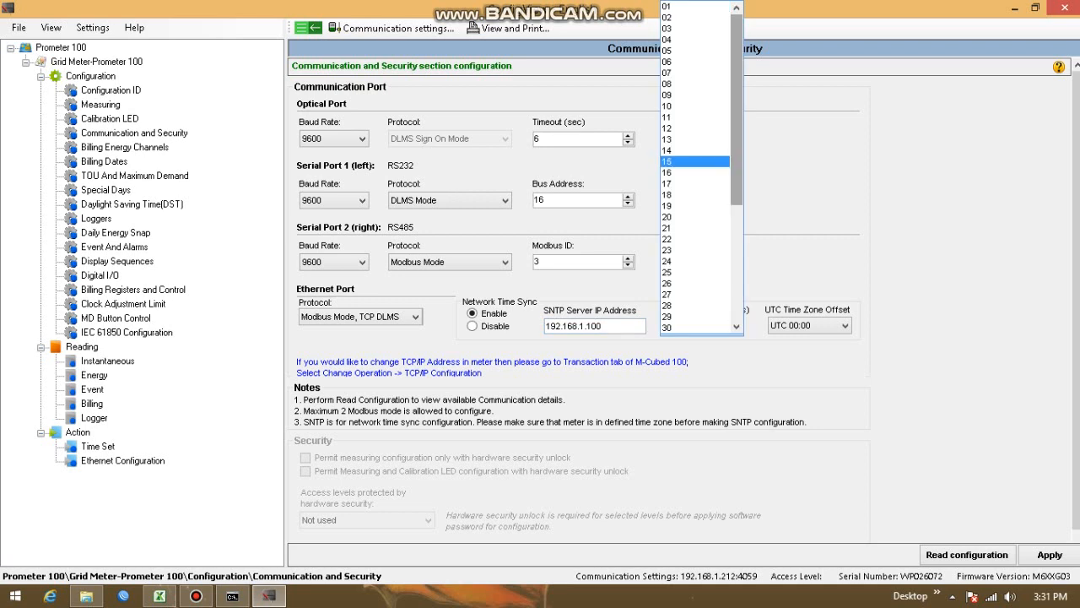
click(694, 6)
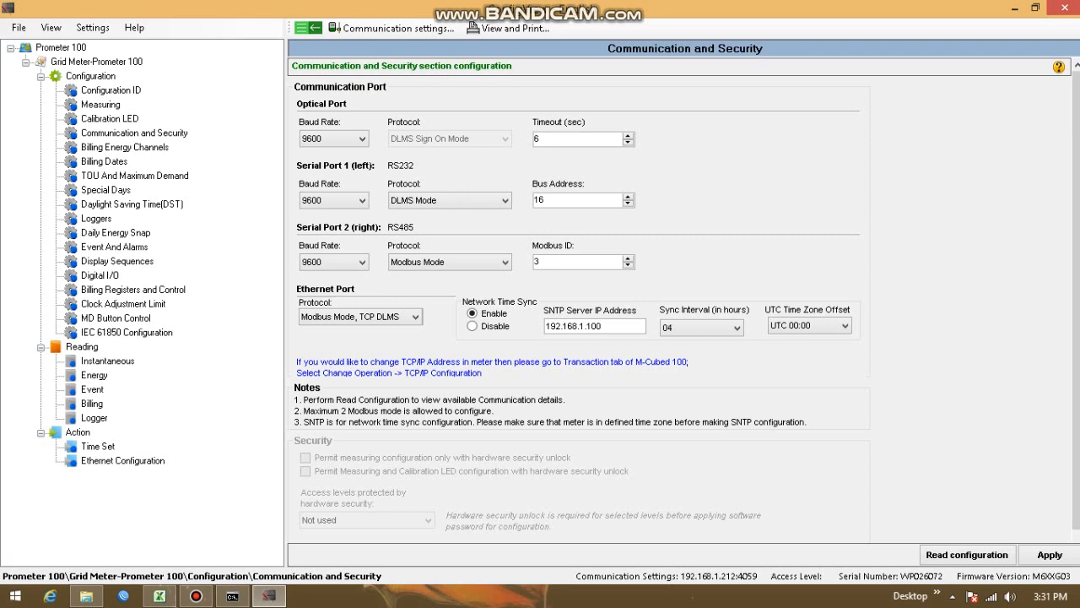
click(736, 328)
drag(736, 110, 737, 86)
click(694, 7)
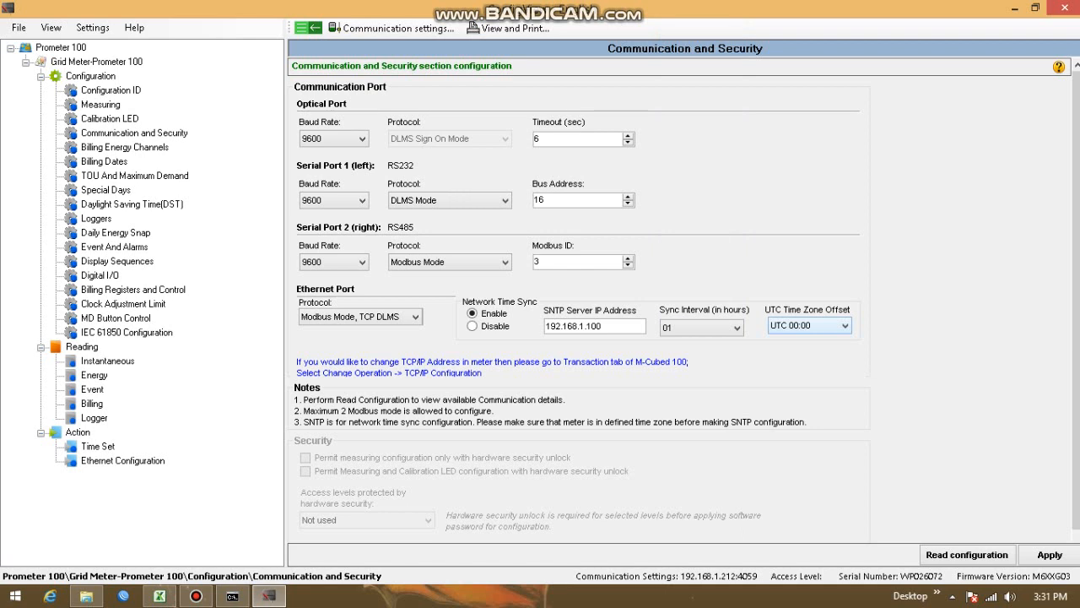
key(Down)
key(Down)
key(Down)
key(Down)
Step: Set the time zone offset to UTC 07:00, and disable network time sync again
key(alt+Down)
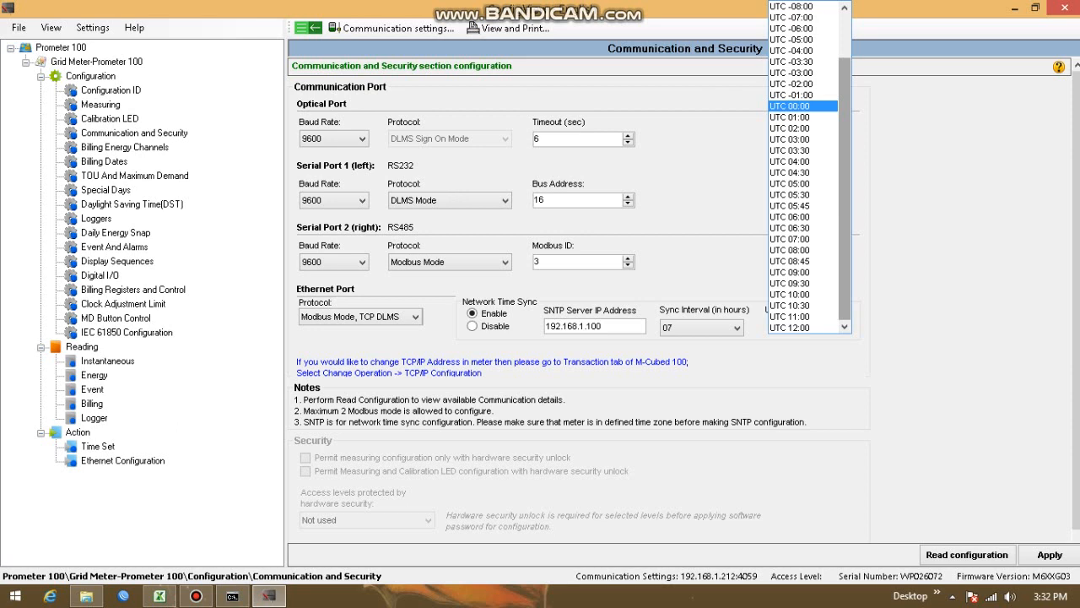
key(Down)
key(Down)
key(Down)
key(Down)
key(Down)
key(Down)
key(Down)
key(Down)
key(Down)
key(Down)
key(Down)
key(Down)
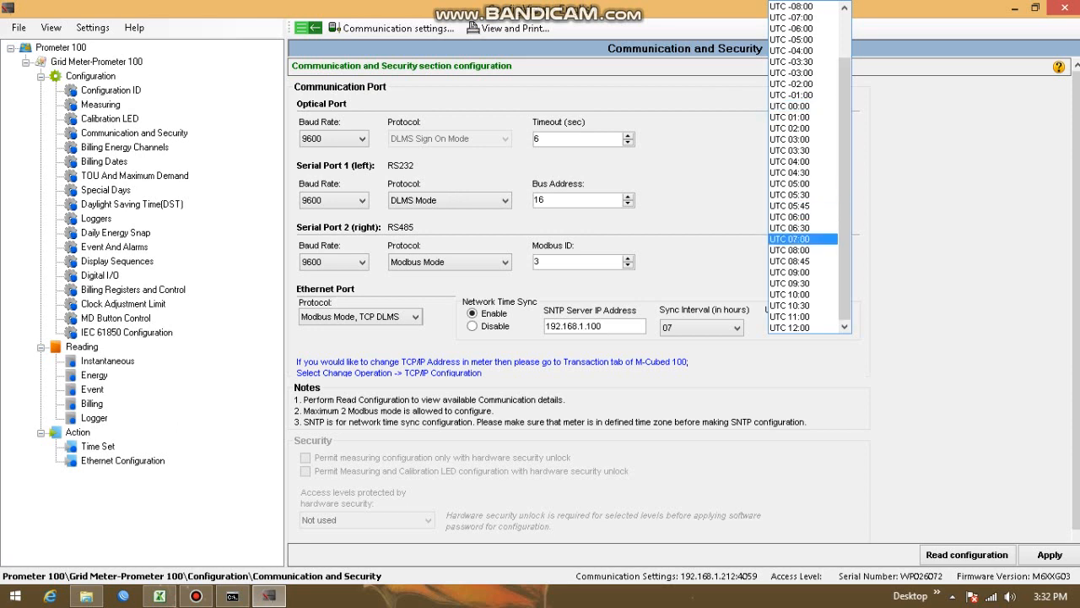
key(Return)
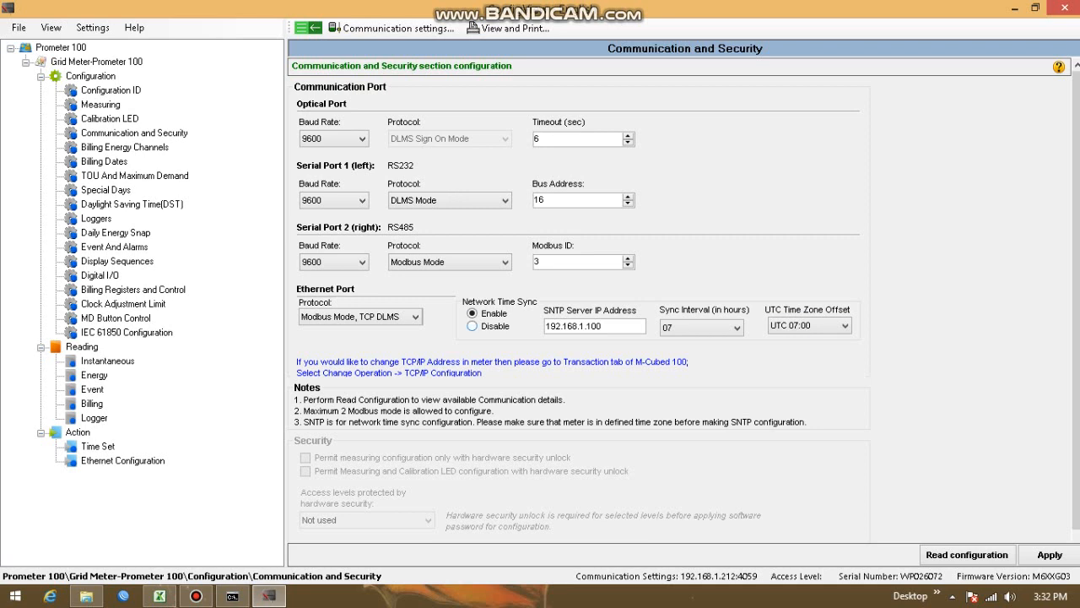
click(472, 326)
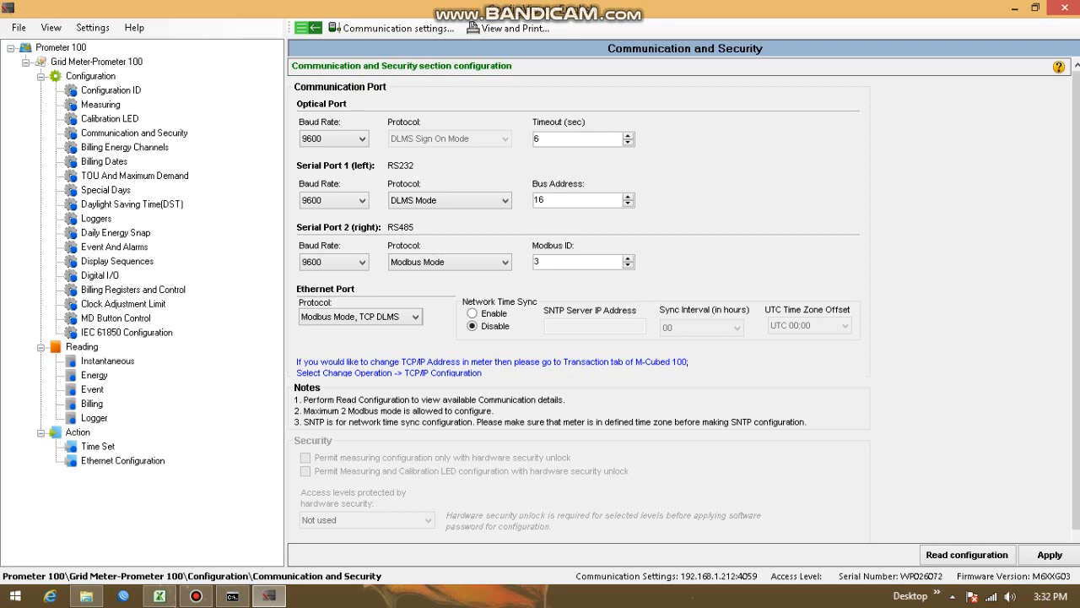
Step: Open the Billing Dates configuration and choose 10 as the hour of the billing time
click(105, 161)
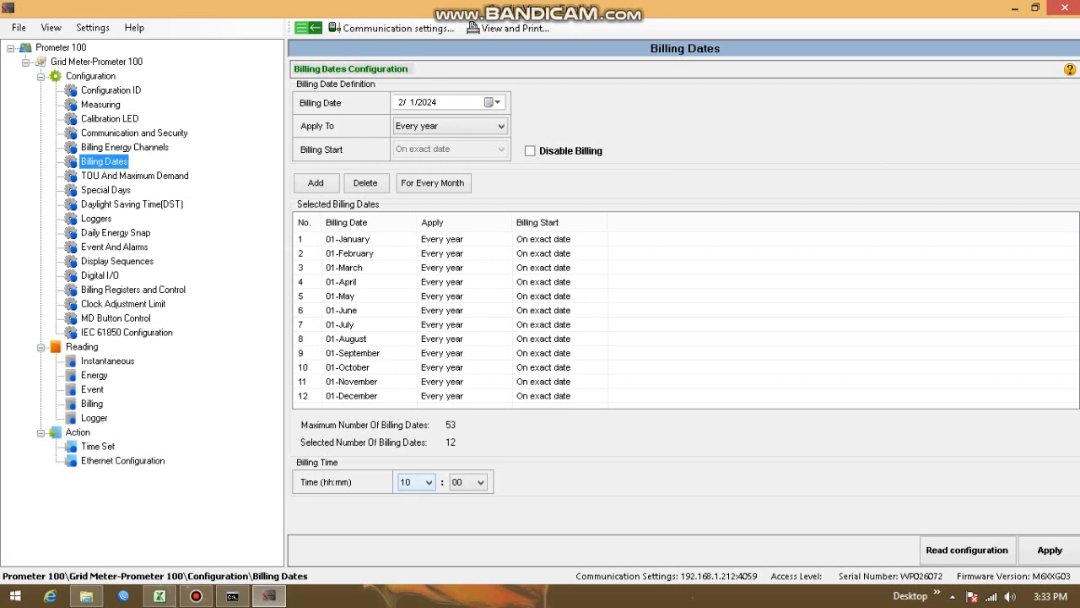
click(429, 482)
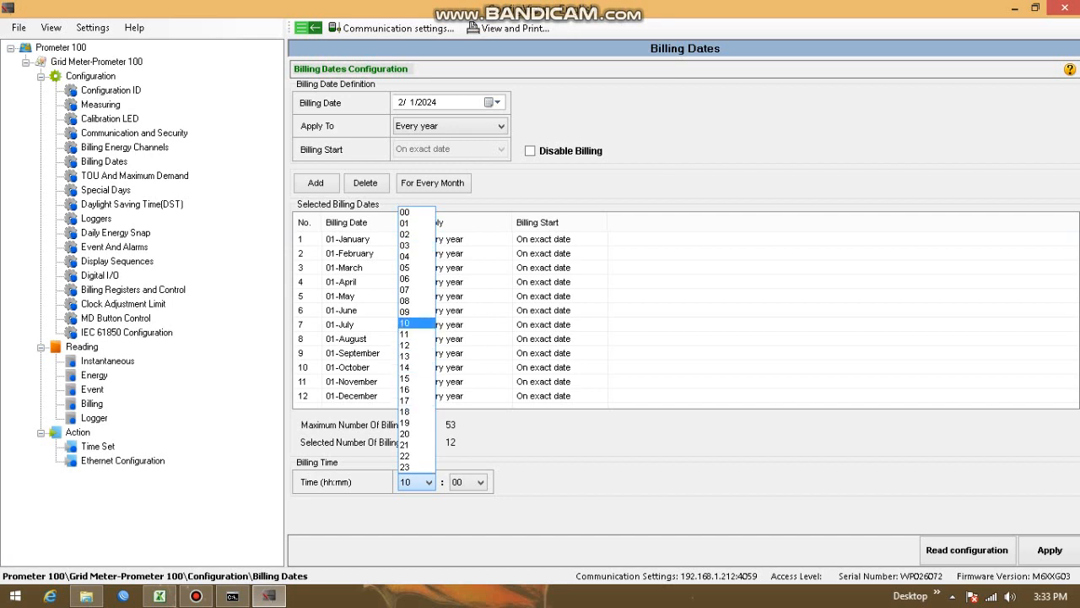
click(416, 323)
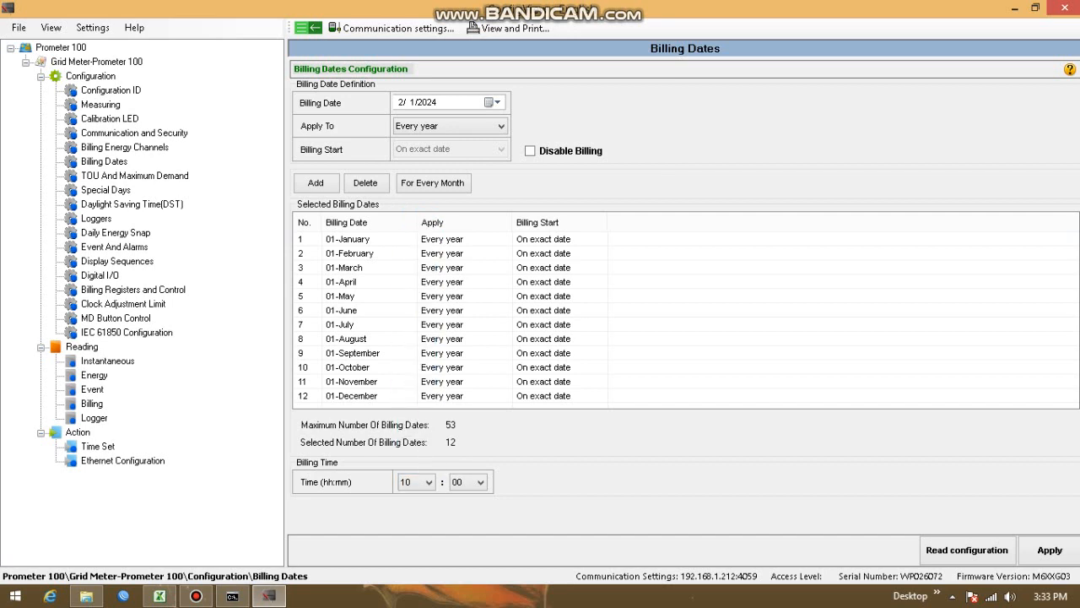
Step: Choose the minutes of the billing time and open the TOU And Maximum Demand configuration
click(480, 482)
click(466, 345)
key(Down)
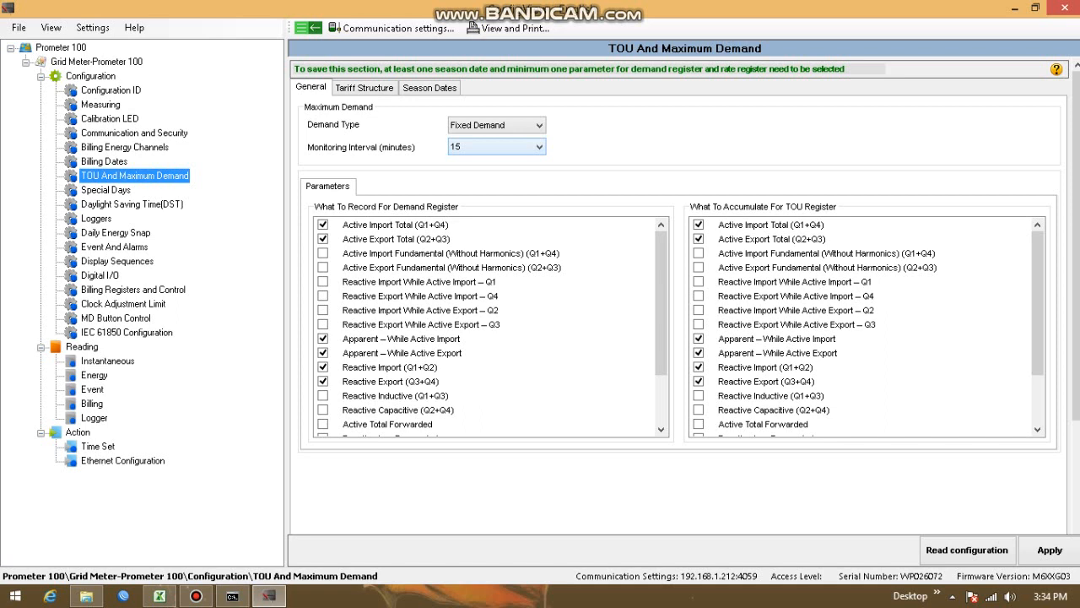
Step: Select 15 minutes as the maximum demand monitoring interval and review the parameters recorded for the demand register
click(538, 147)
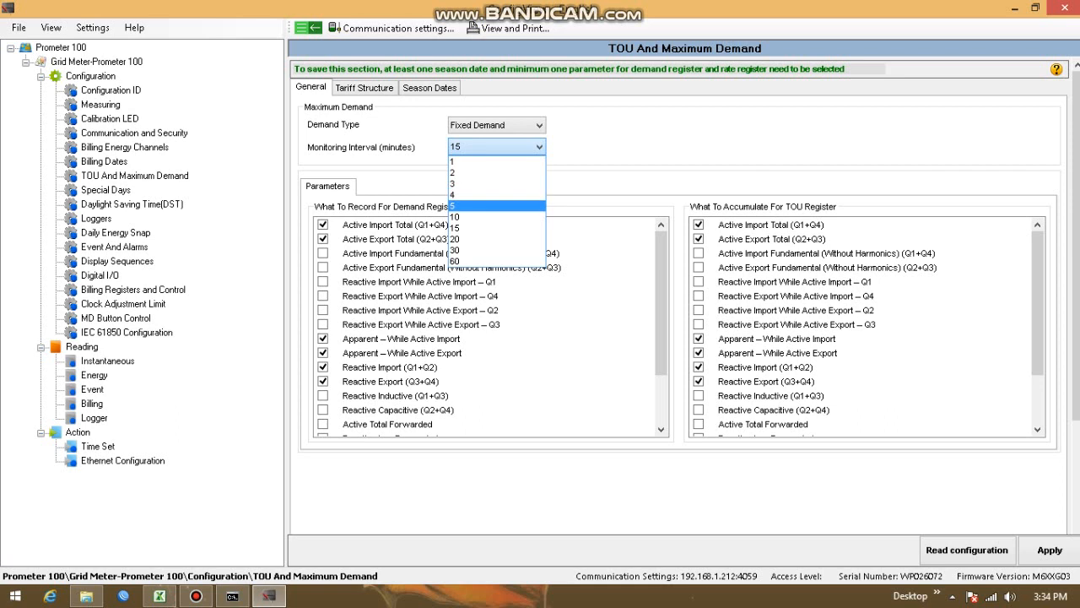
click(489, 228)
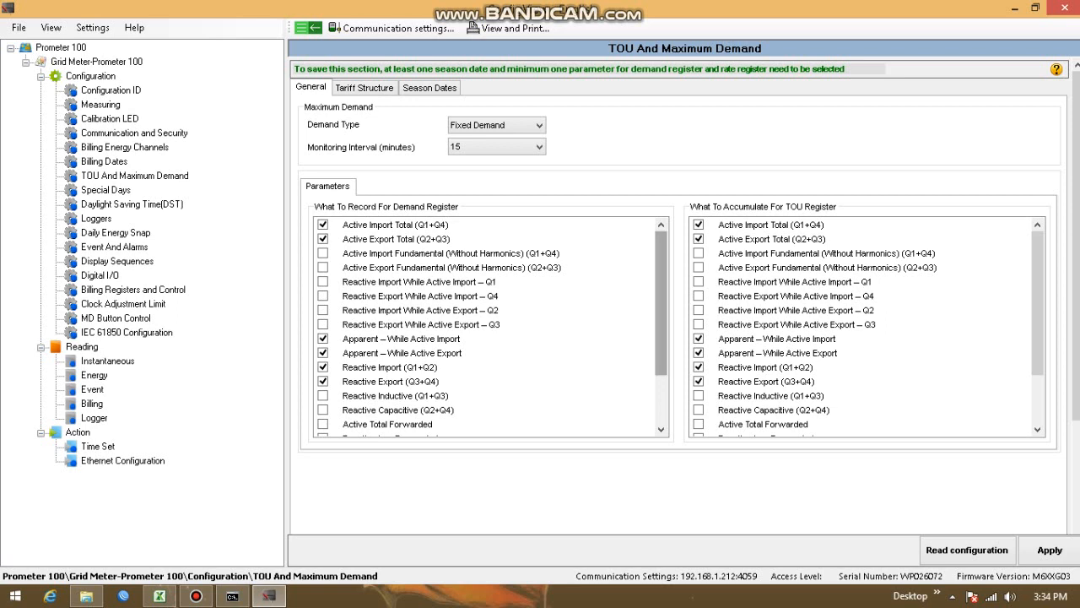
scroll(662, 296, down, 2)
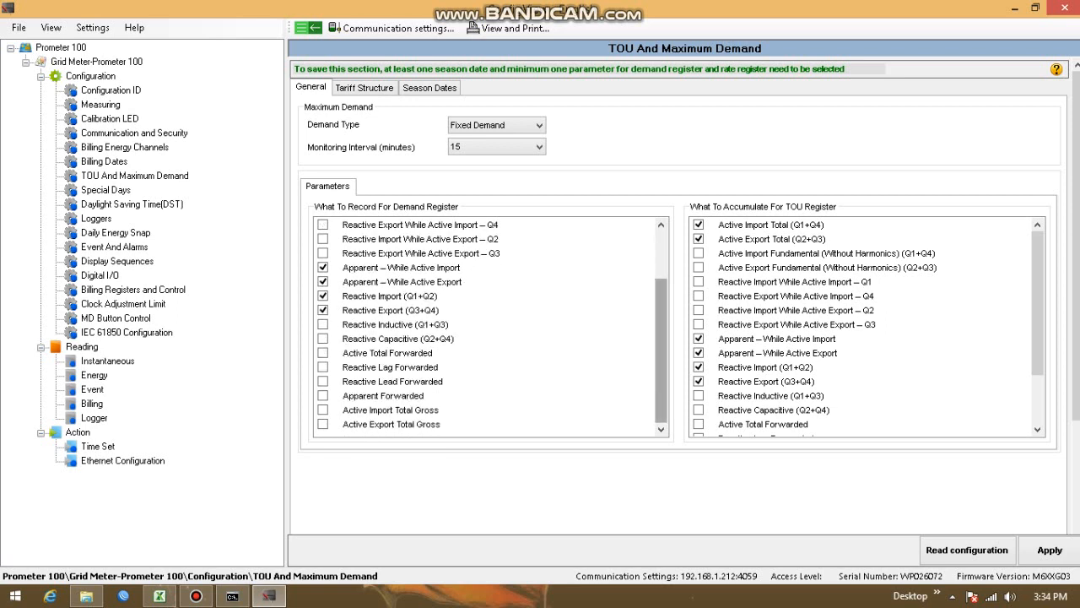
scroll(490, 329, up, 2)
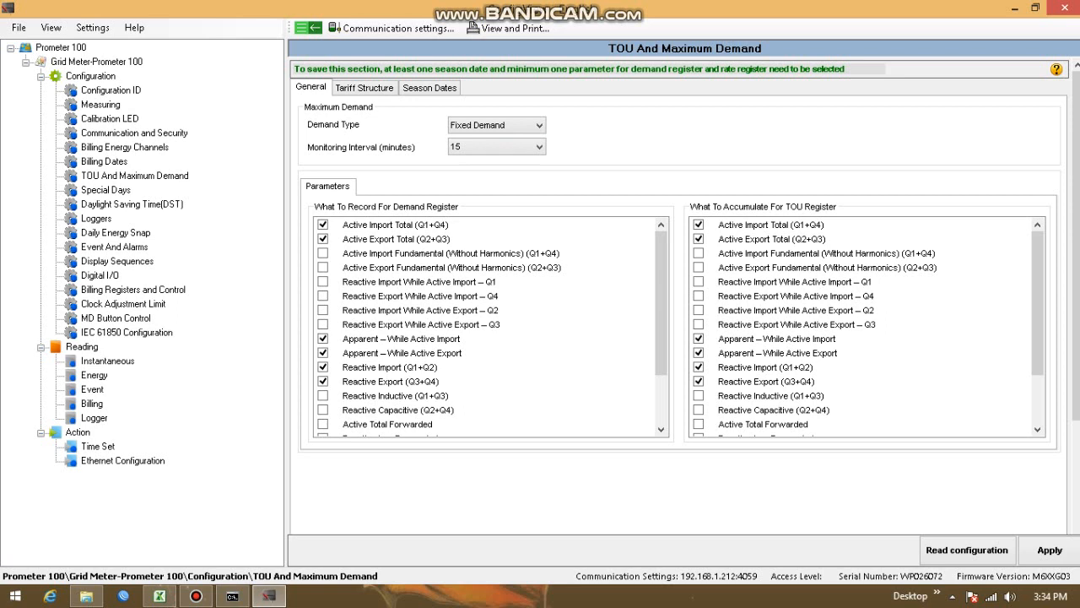
Step: Open the tariff structure and inspect the 18:00–22:00, 22:00–24:00 and 00:00–18:00 periods of day type 1
click(364, 88)
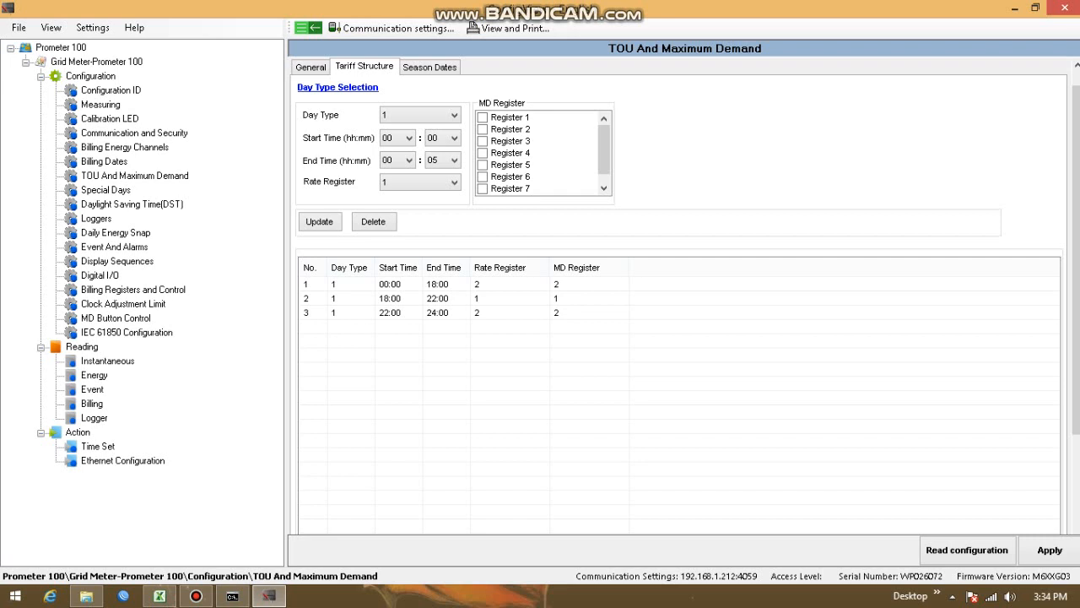
click(437, 298)
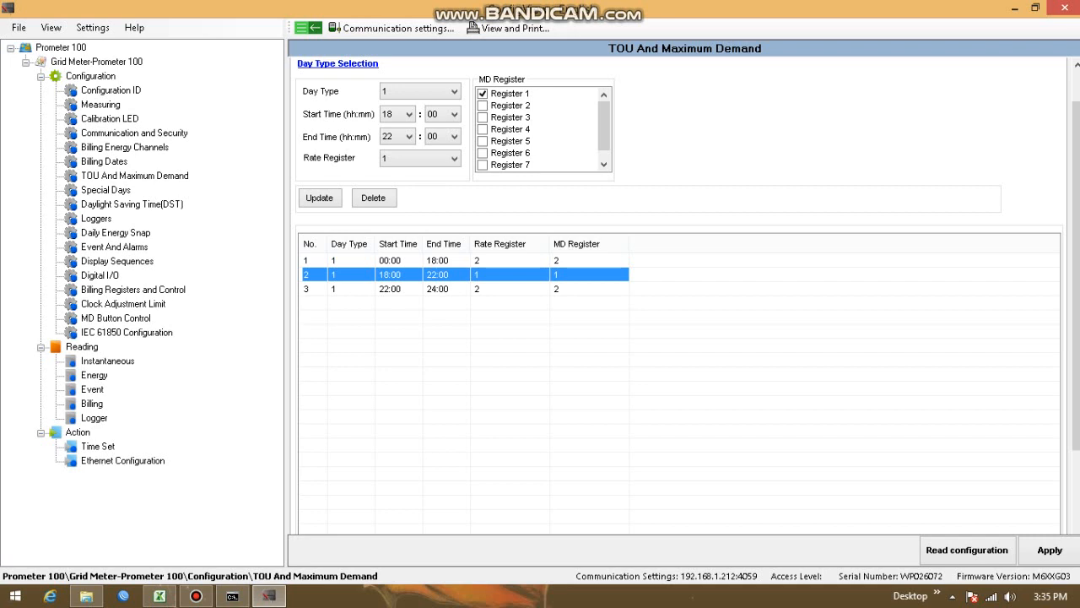
key(Down)
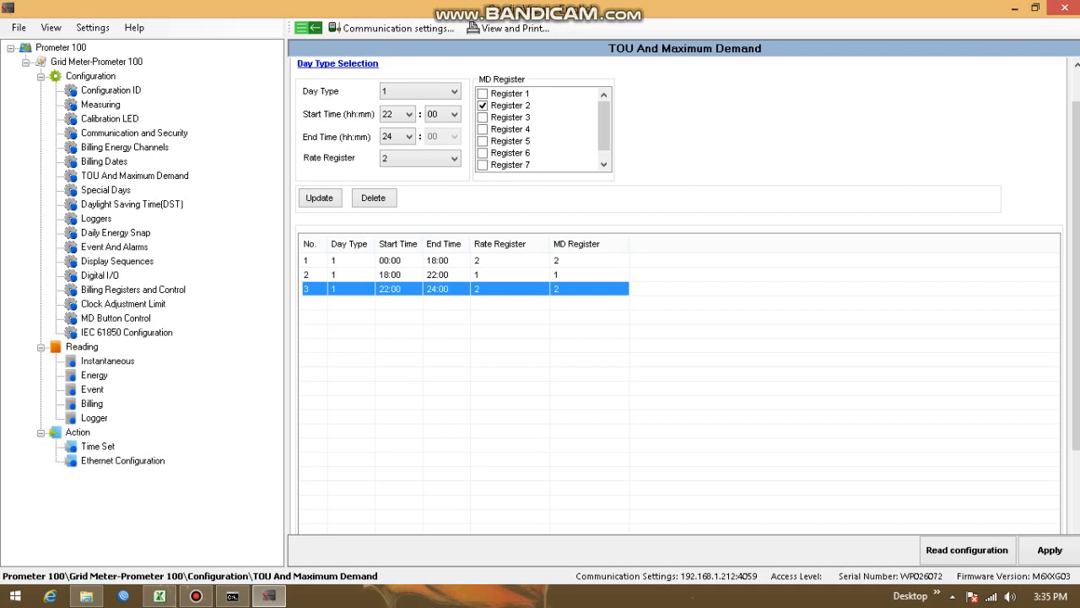
click(391, 260)
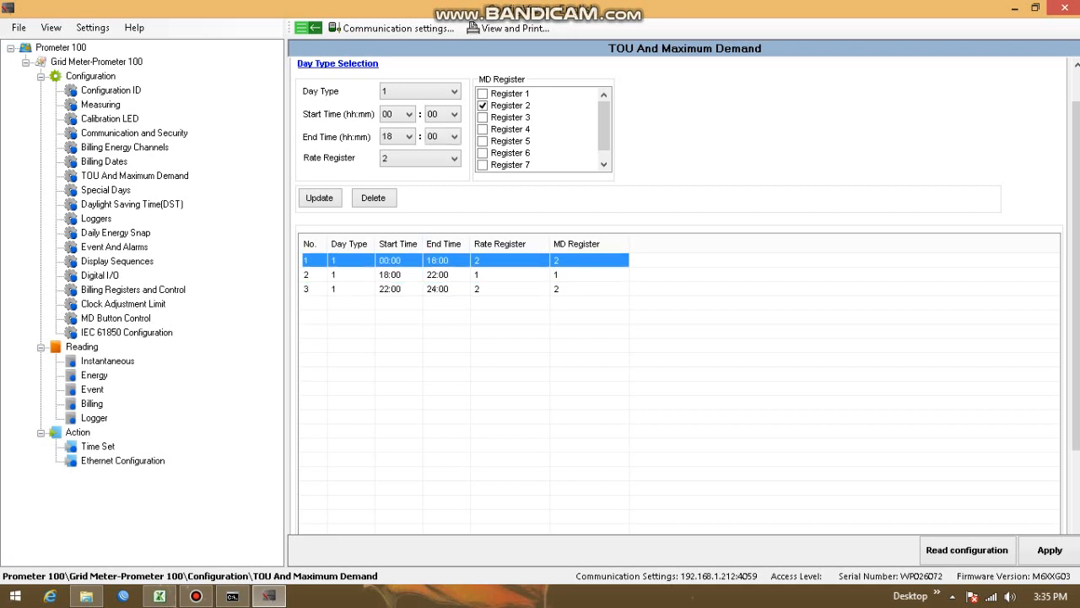